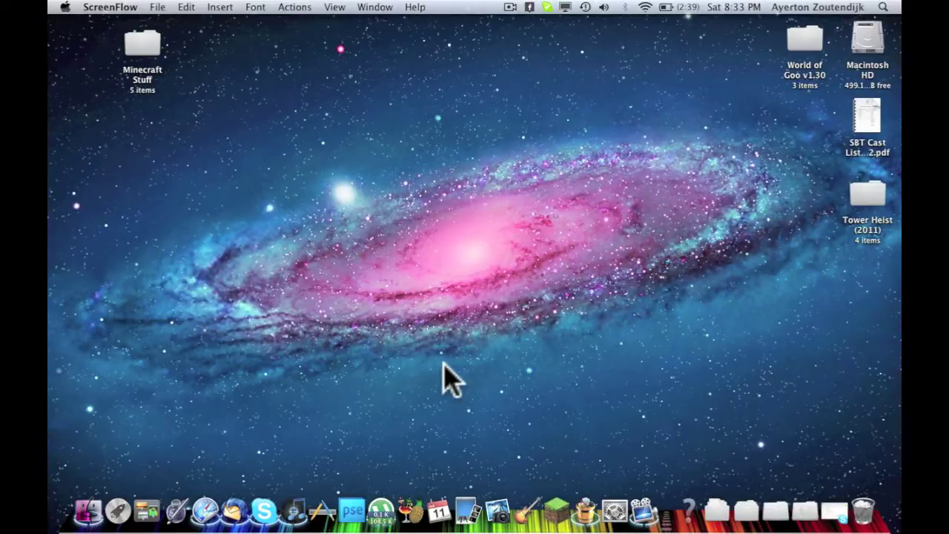
Step: Switch to Safari and search Google Images for "skype icon" in a new tab
key(ctrl+Right)
key(super+t)
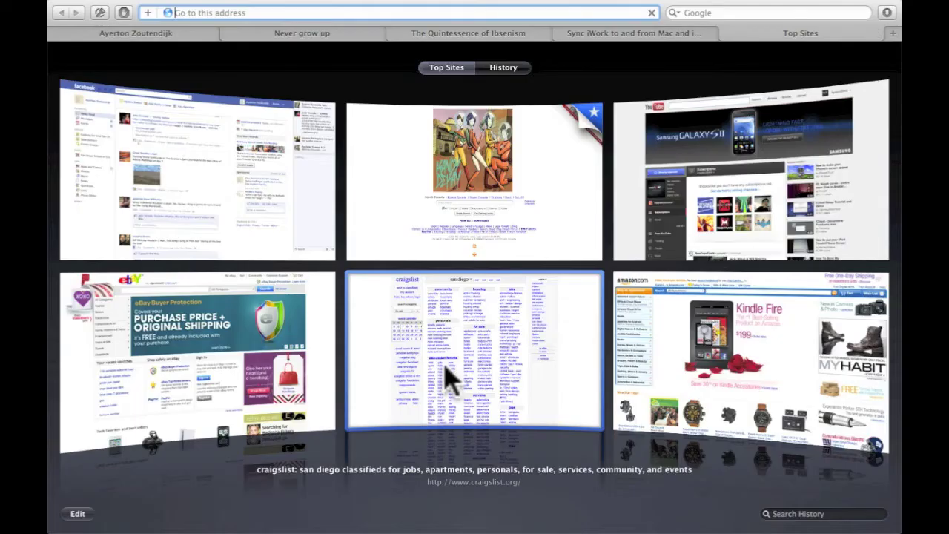
click(714, 15)
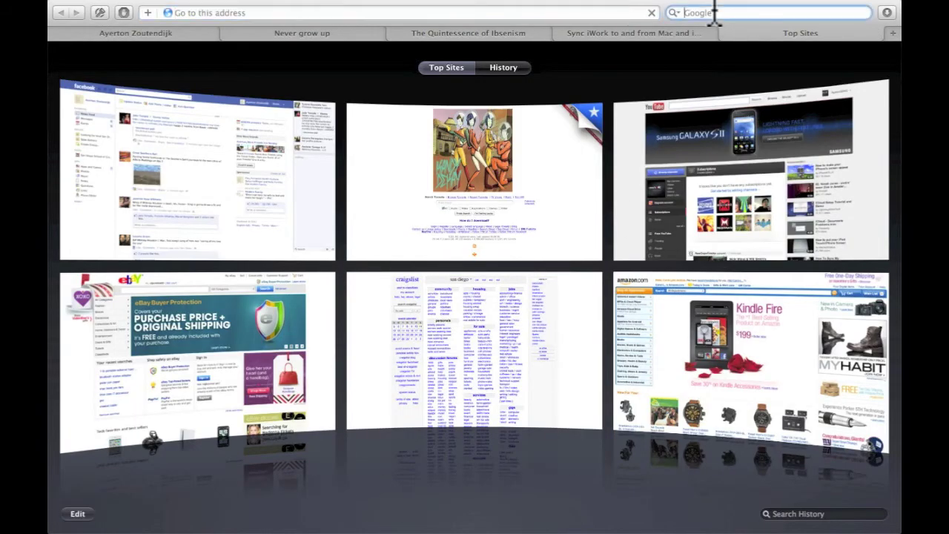
text(skype icon)
key(Return)
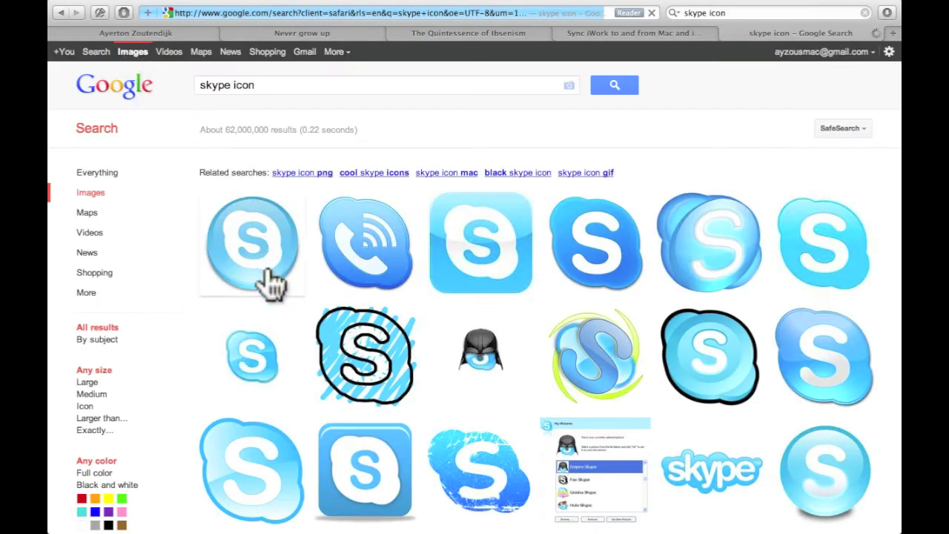
Step: Browse the image results and open the hand-drawn Skype icon with black outlines and blue scribbles
scroll(271, 285, down, 4)
scroll(271, 285, down, 10)
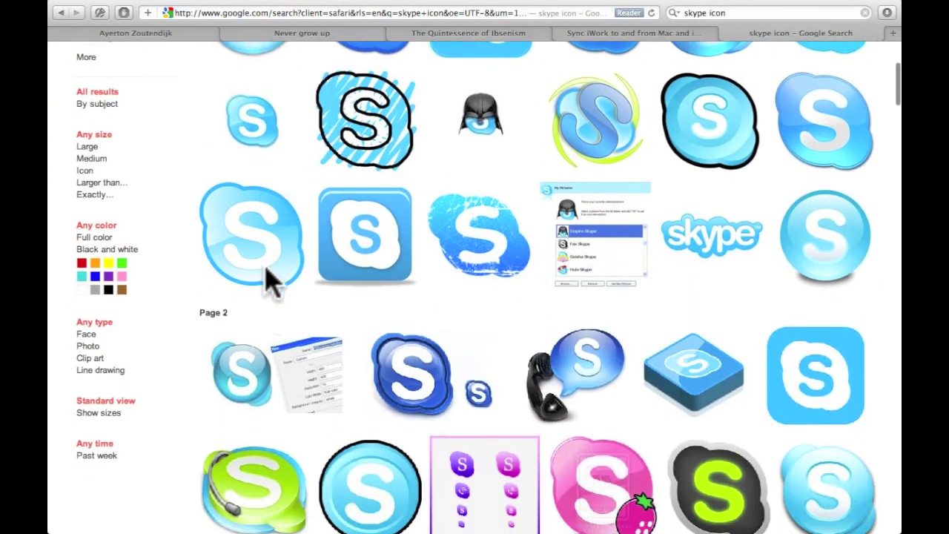
scroll(272, 285, down, 10)
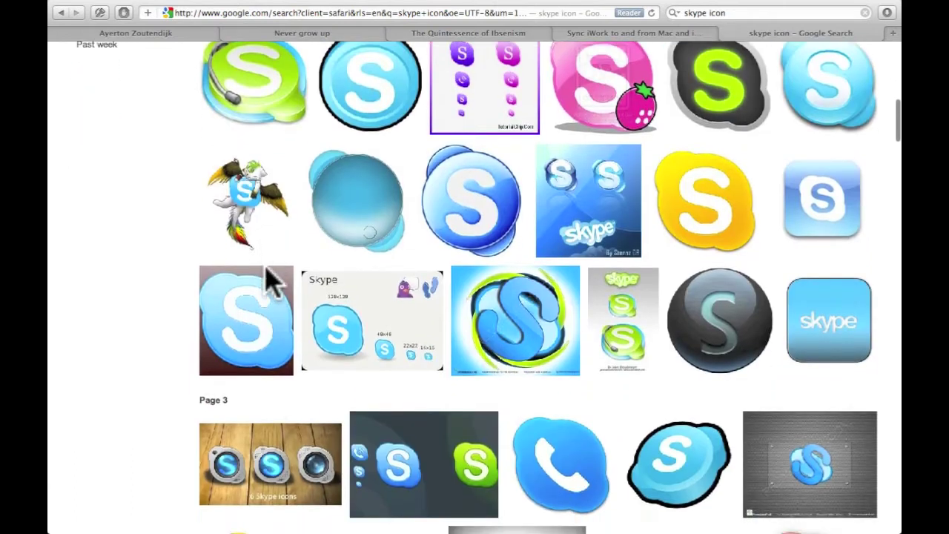
scroll(271, 275, up, 20)
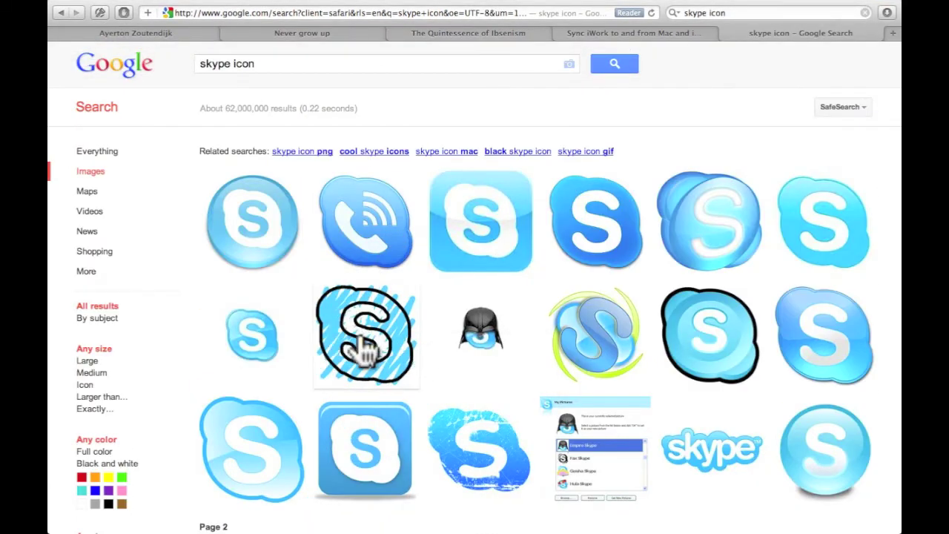
mouse_move(358, 354)
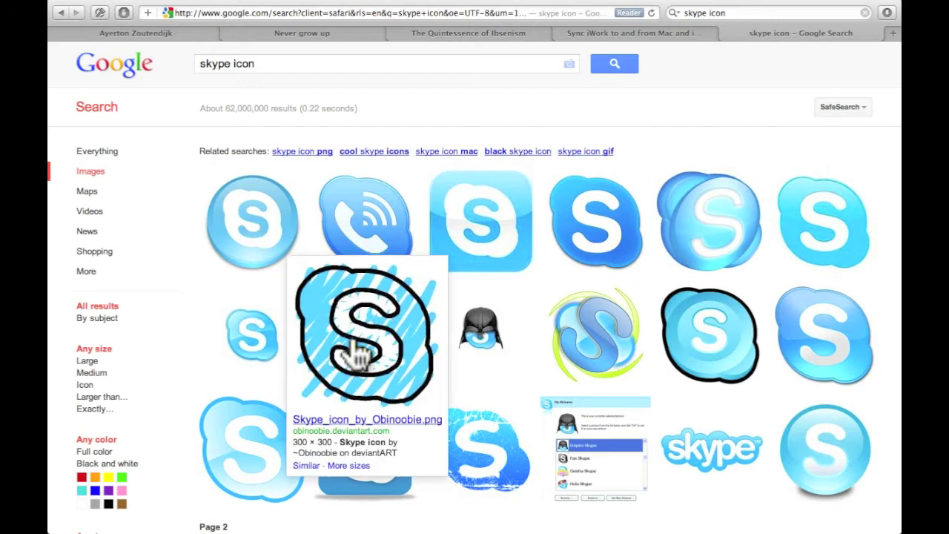
click(356, 352)
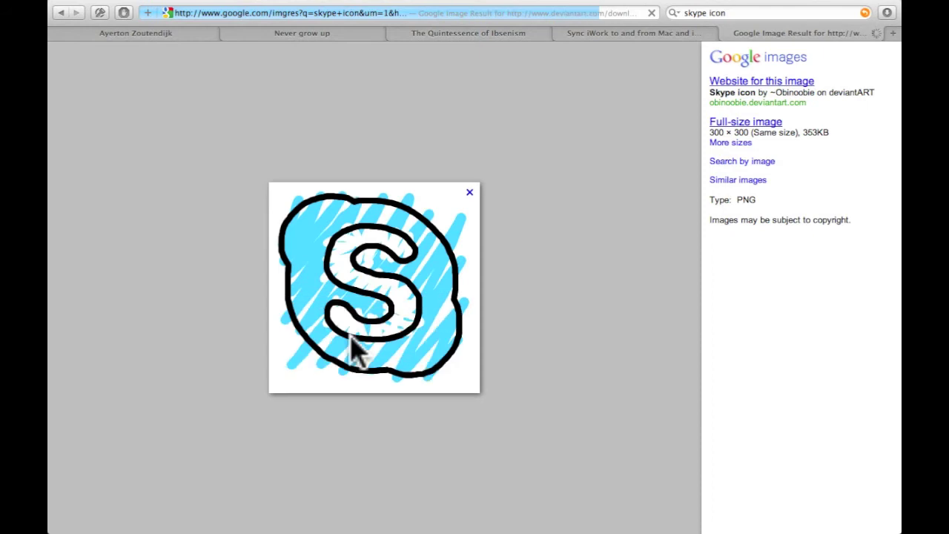
Step: Save the hand-drawn Skype icon image from the web page onto an empty area of the desktop
click(382, 307)
drag(382, 307, 555, 255)
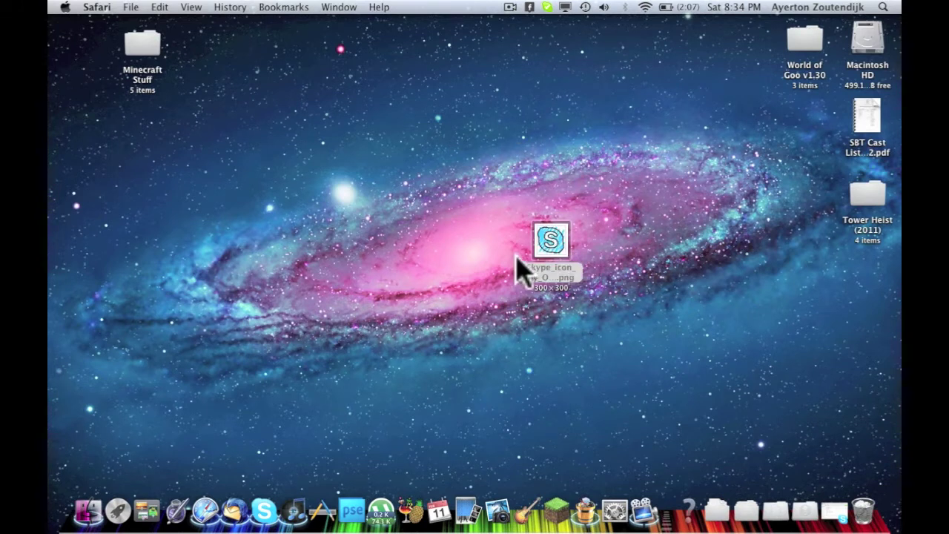
drag(549, 245, 556, 199)
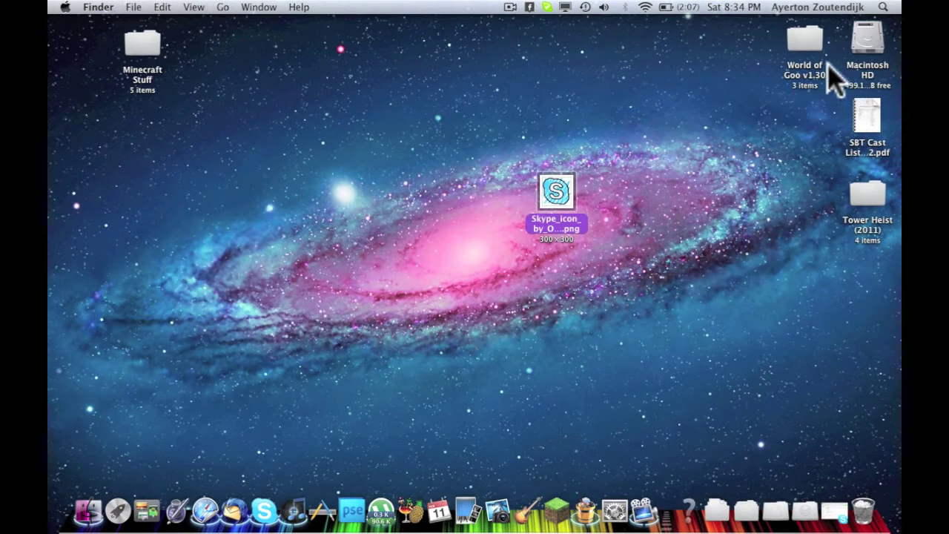
Step: Find Skype.app in the Applications folder of Macintosh HD and show its Get Info window
double_click(864, 46)
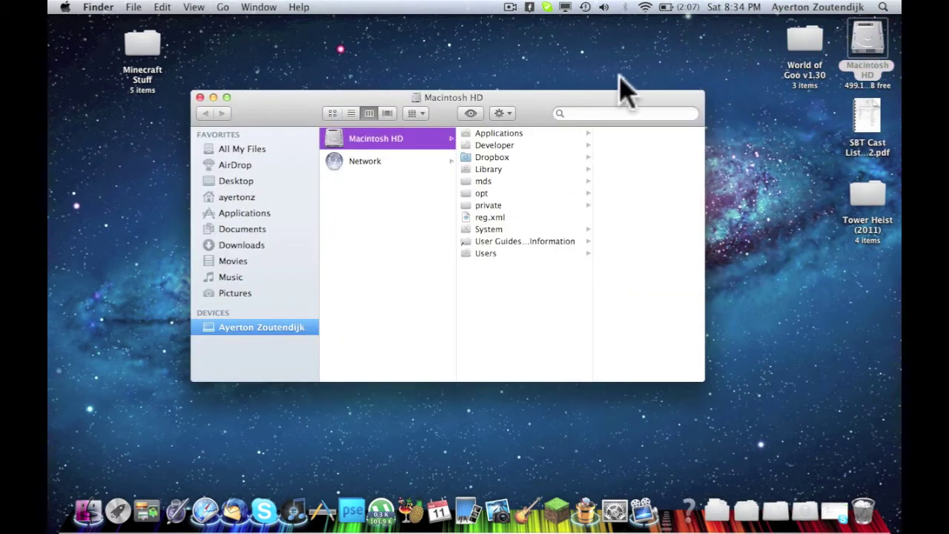
click(246, 215)
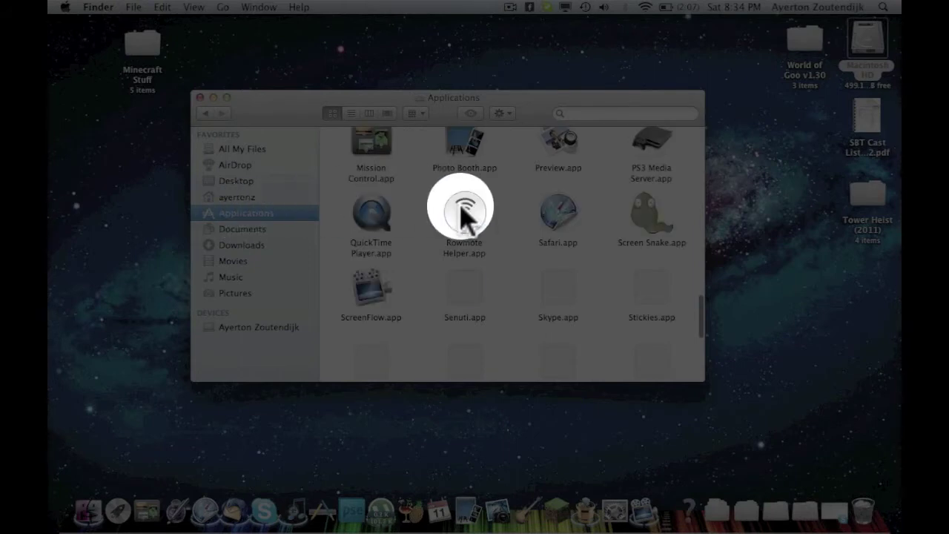
scroll(461, 212, down, 2)
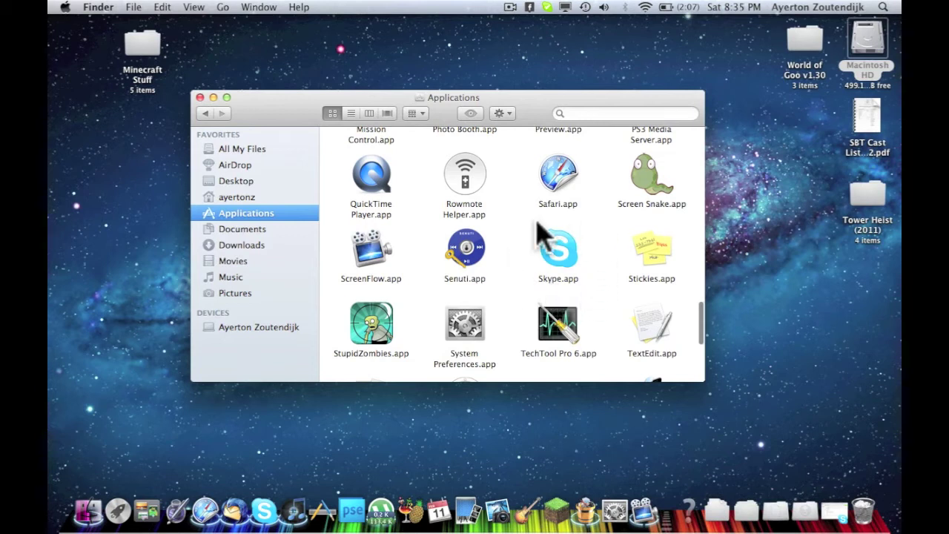
click(563, 258)
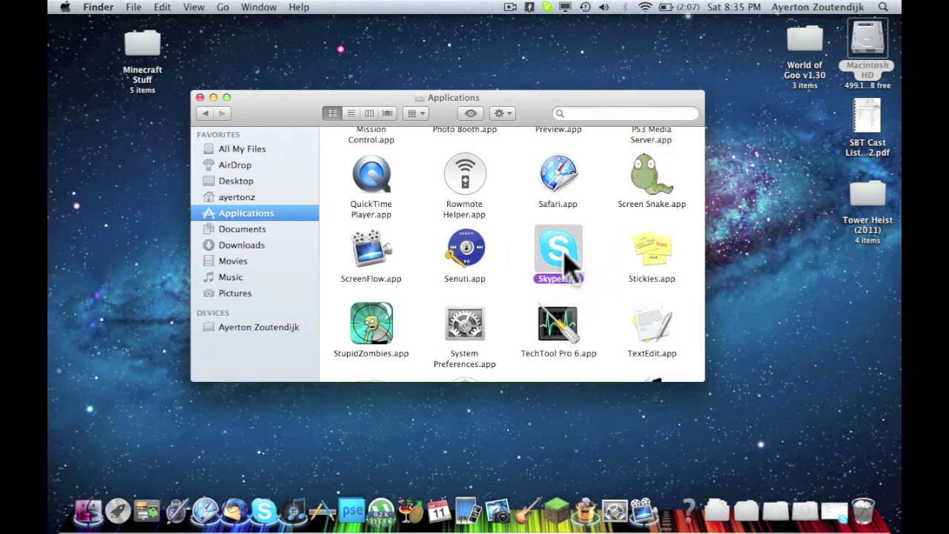
right_click(565, 256)
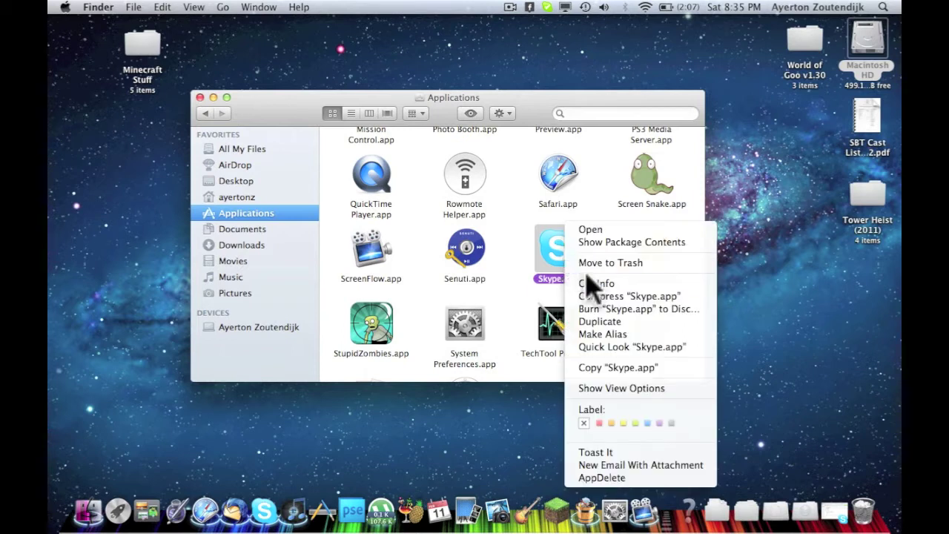
click(632, 285)
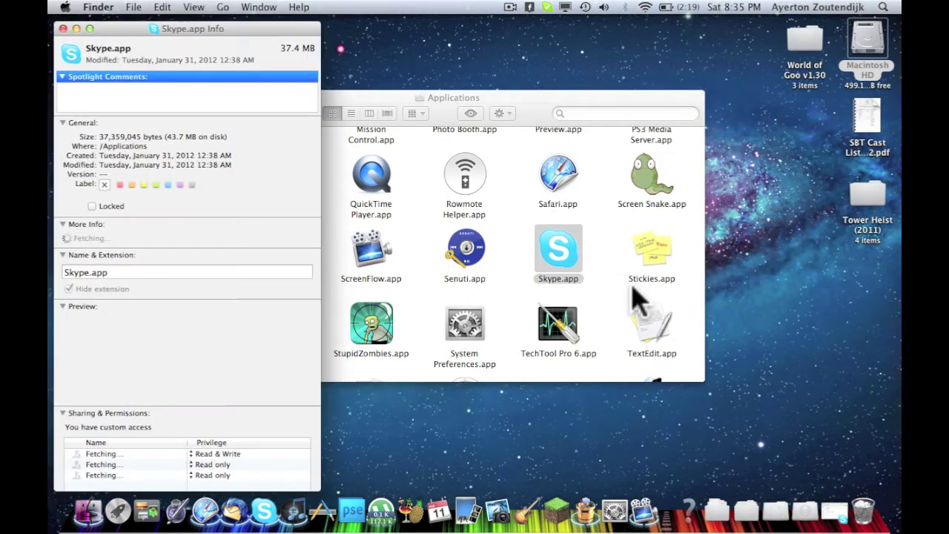
Step: Move the Skype.app info window and the Applications window apart, and close the Applications window
drag(140, 32, 141, 27)
drag(393, 91, 567, 85)
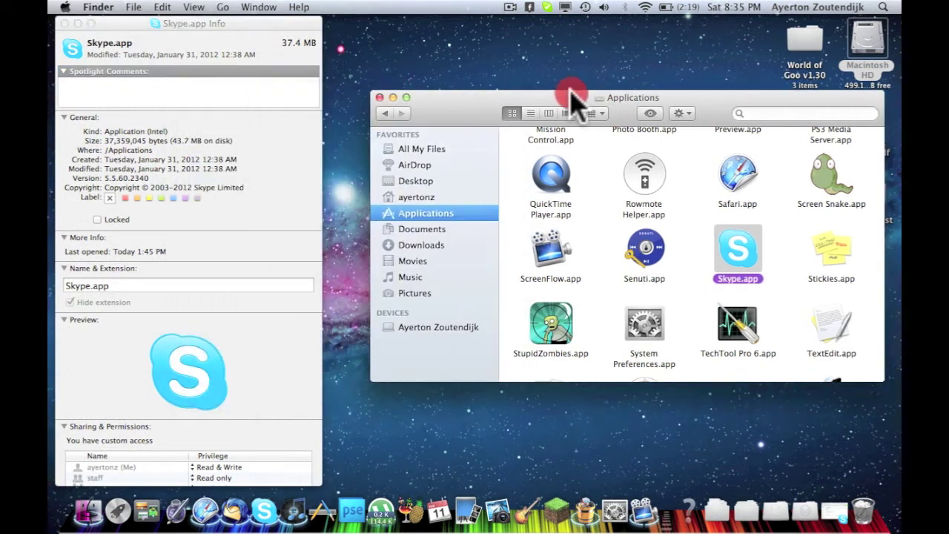
click(381, 97)
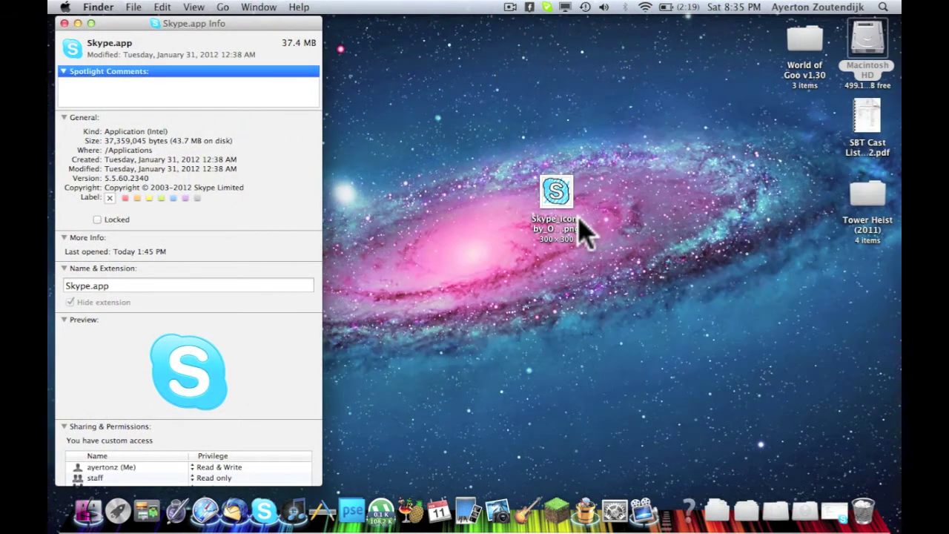
Step: Open the downloaded Skype icon PNG in Preview, close the unrelated PDF, and place the image beside the info window
click(563, 192)
double_click(563, 192)
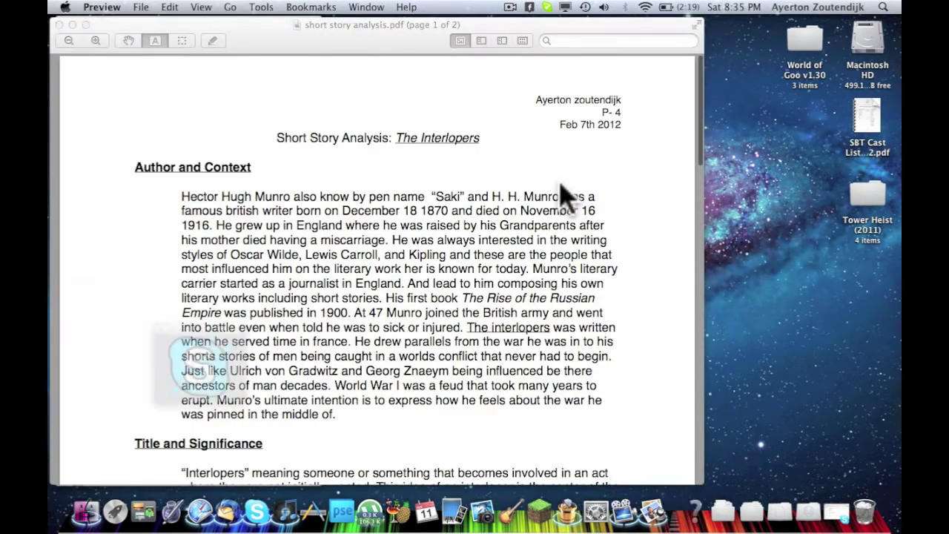
click(60, 25)
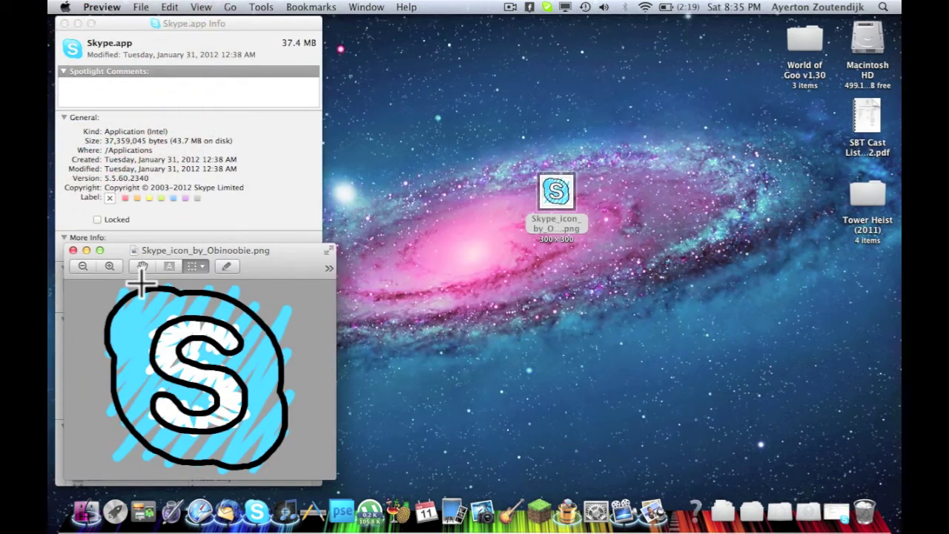
drag(155, 250, 569, 146)
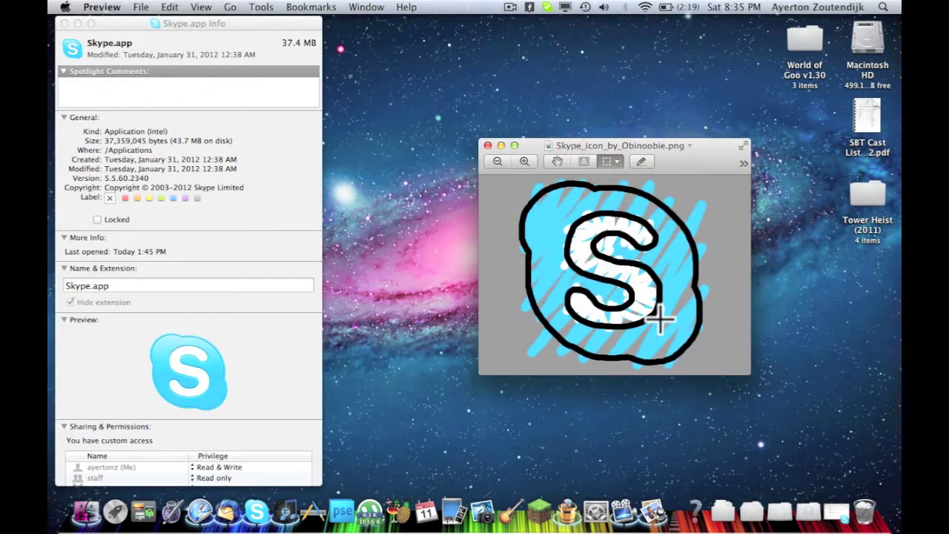
Step: Copy the hand-drawn icon artwork from the image and paste it over Skype.app's icon in its info window
drag(727, 360, 509, 170)
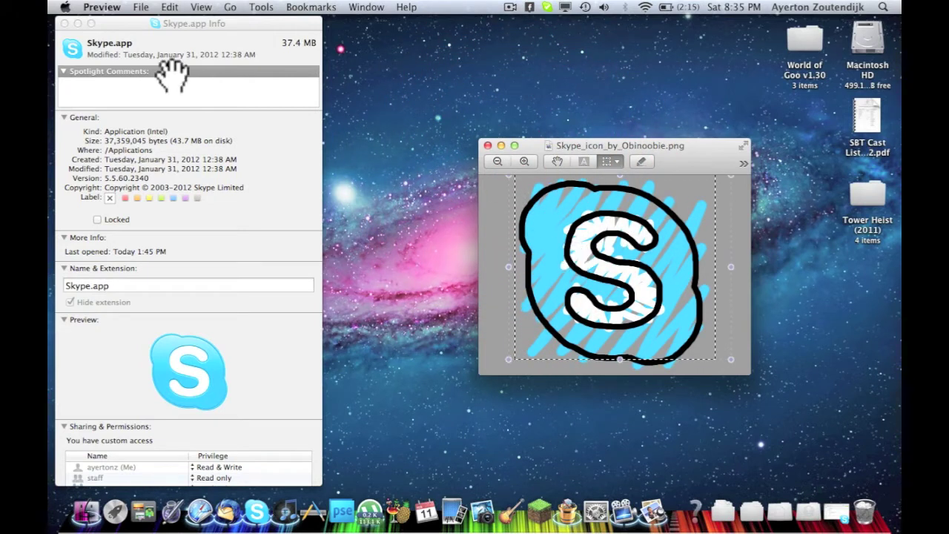
click(123, 31)
drag(123, 31, 397, 145)
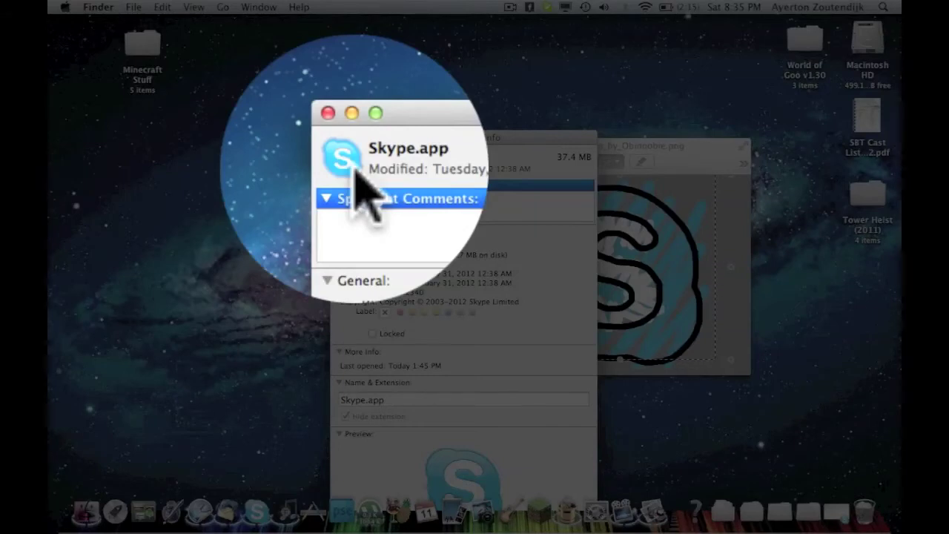
key(super+v)
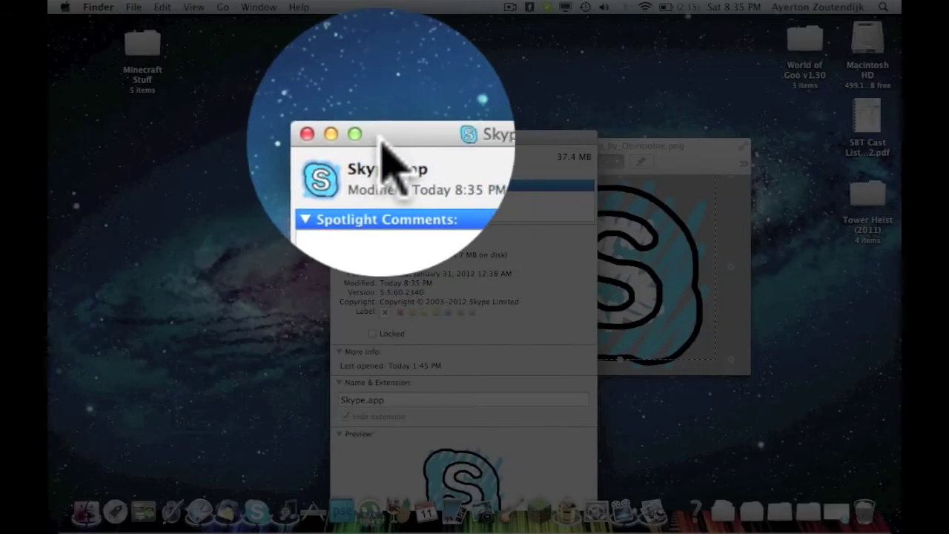
Step: Close the Skype.app info window and the Skype icon image
drag(374, 140, 365, 23)
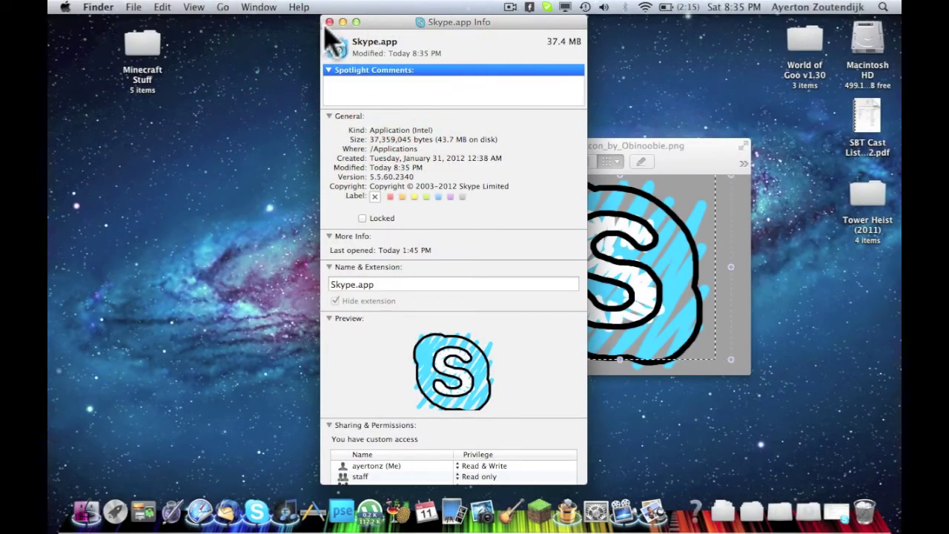
click(330, 22)
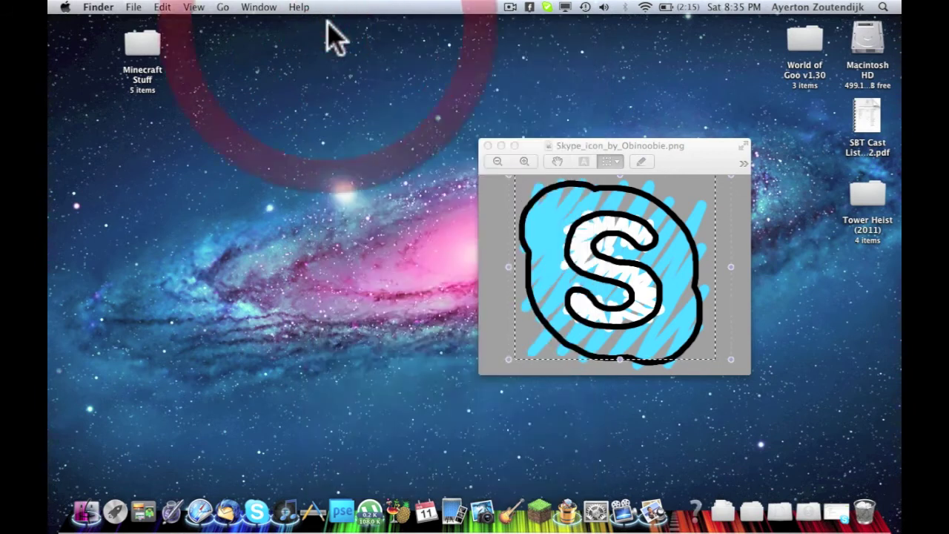
click(488, 145)
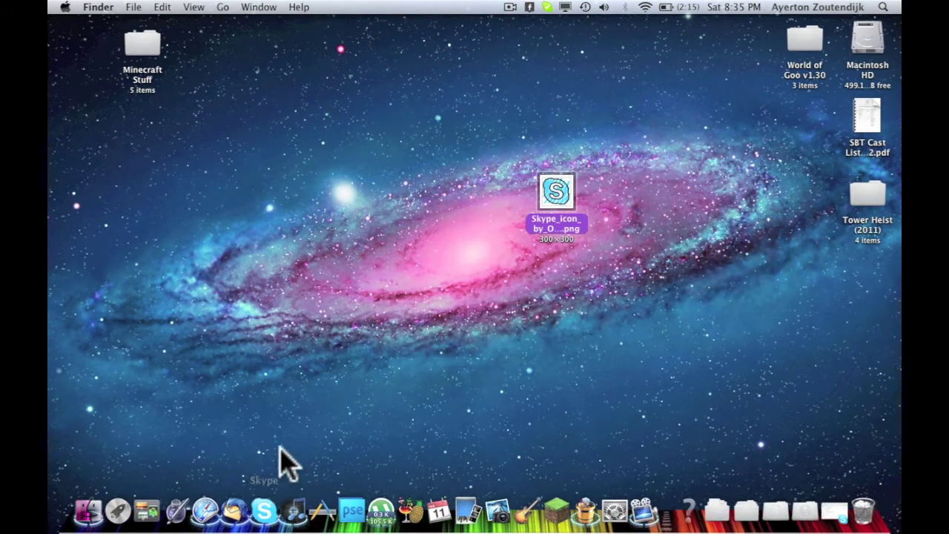
Step: Quit Skype and relaunch it from the Dock to refresh its icon
right_click(267, 498)
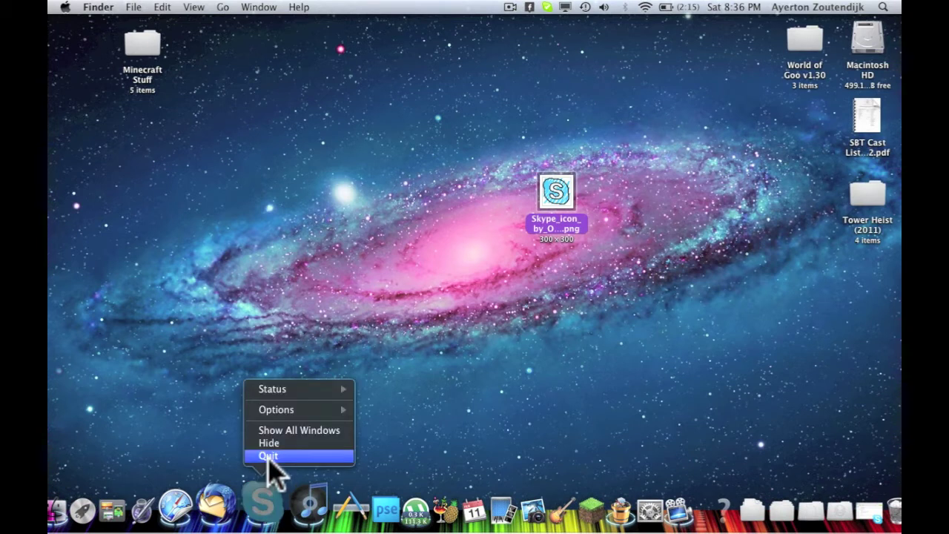
click(268, 456)
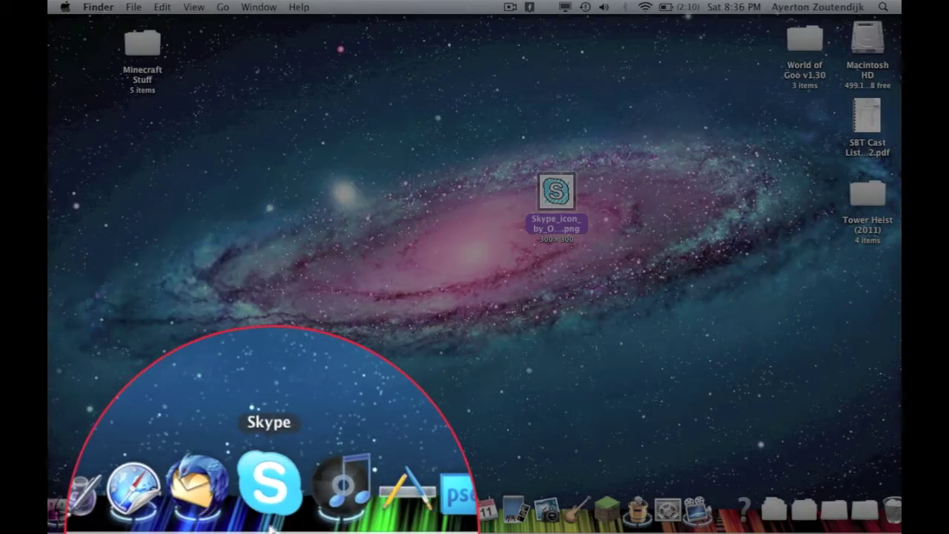
click(270, 504)
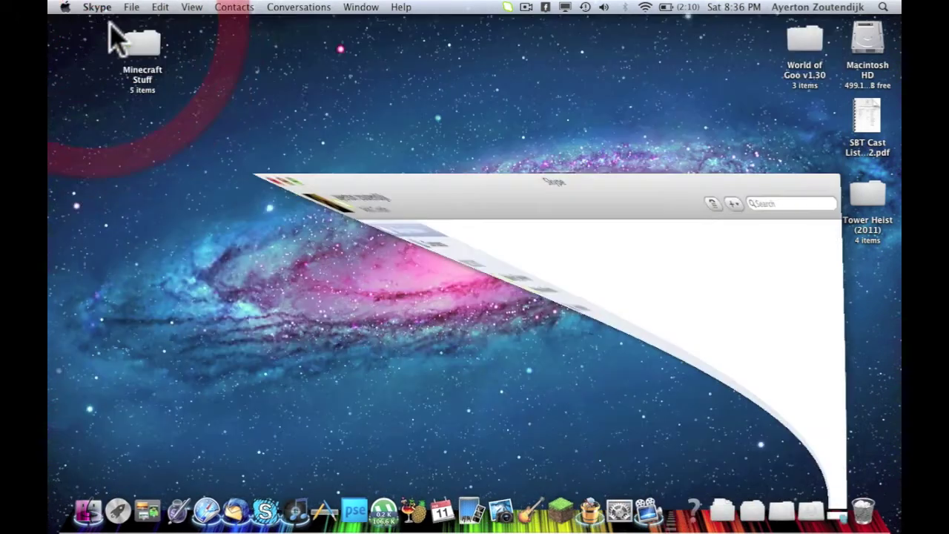
Step: Reopen the Skype icon PNG from the desktop in Preview and move its window toward the middle of the screen
click(556, 204)
double_click(554, 196)
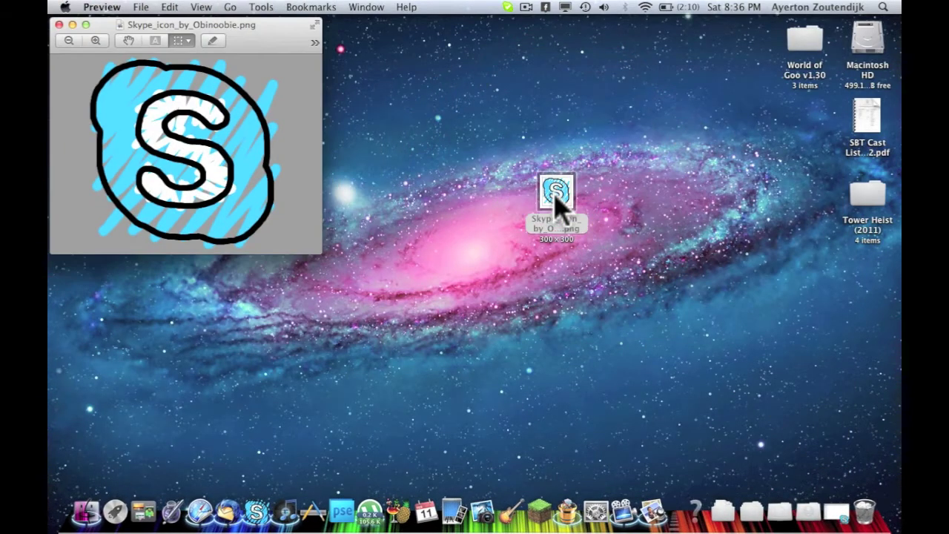
drag(252, 41, 541, 98)
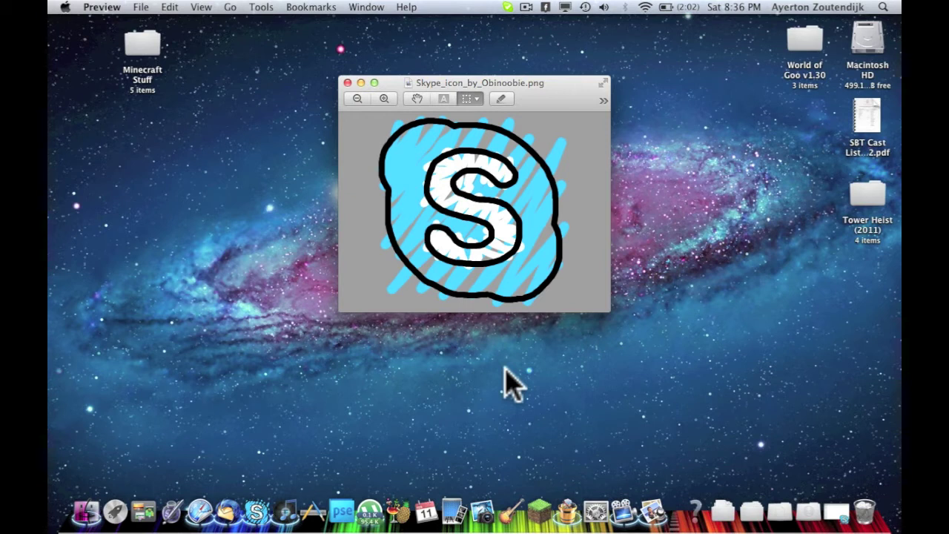
Step: Open the Applications folder from Macintosh HD and locate iMovie.app
double_click(860, 45)
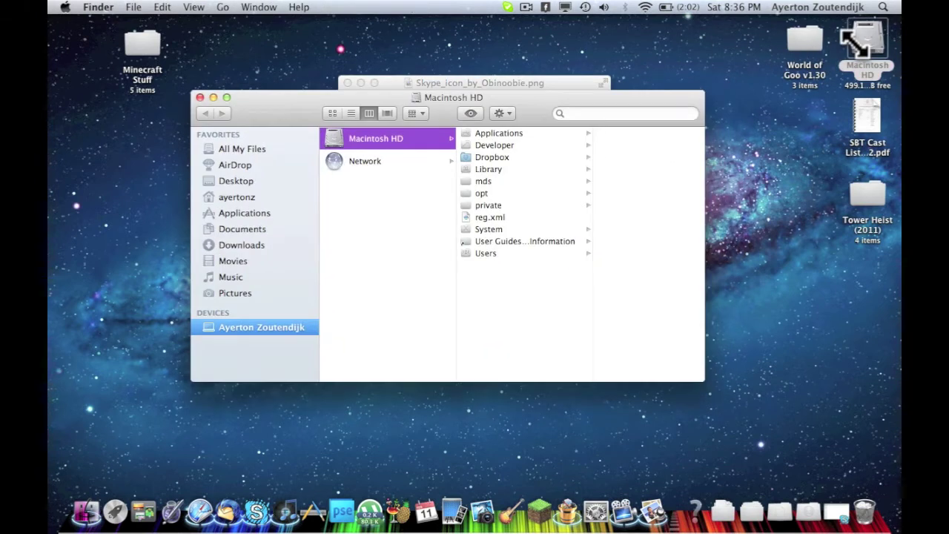
click(250, 213)
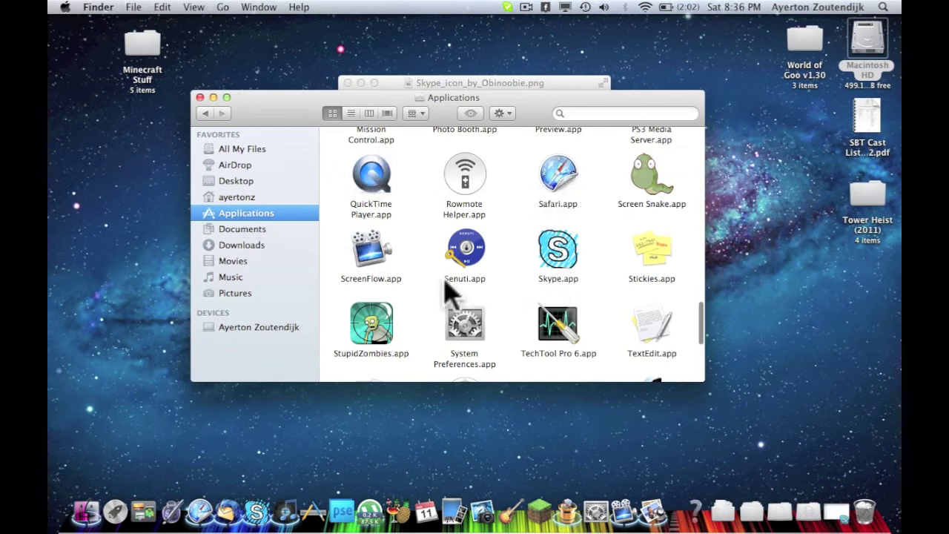
scroll(426, 256, up, 3)
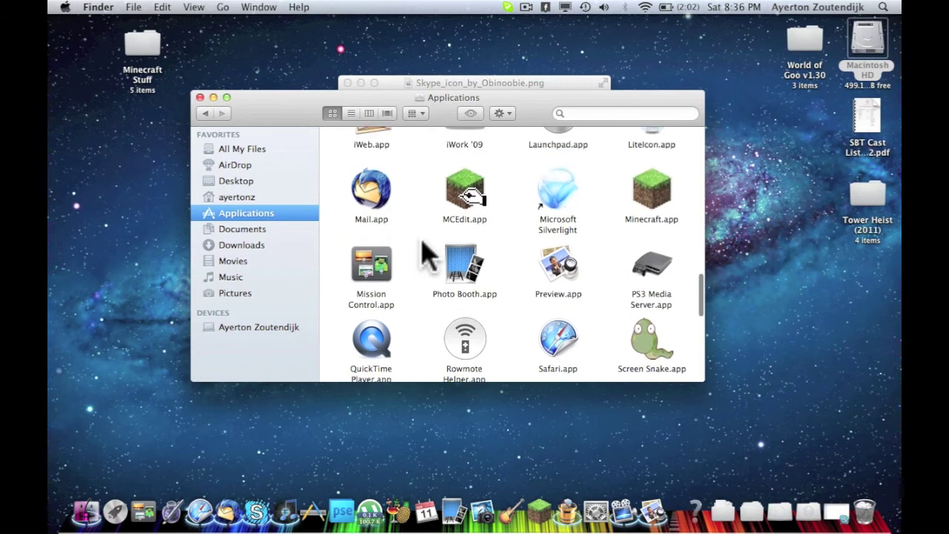
scroll(411, 265, up, 5)
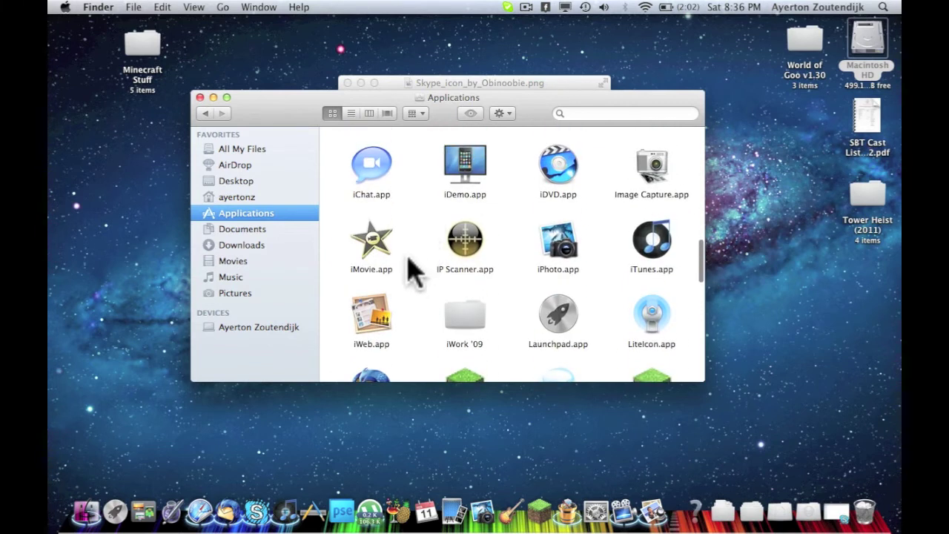
double_click(374, 244)
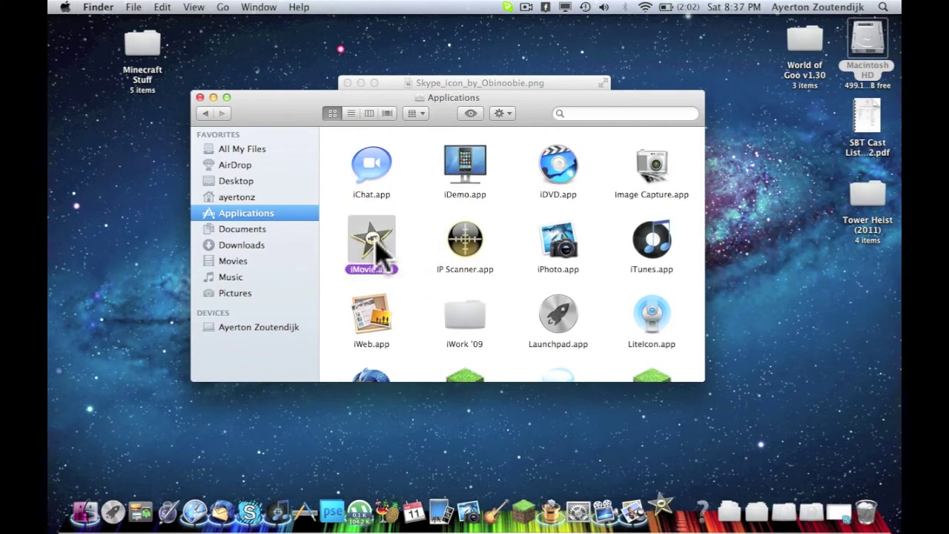
right_click(667, 500)
click(661, 443)
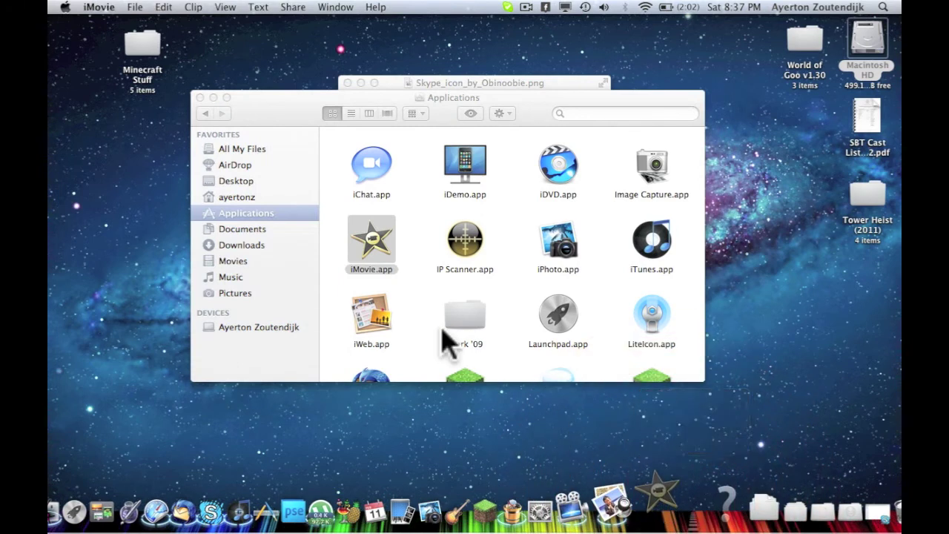
Step: Open the info window of iMovie.app and move the Applications window down and away from it
right_click(373, 226)
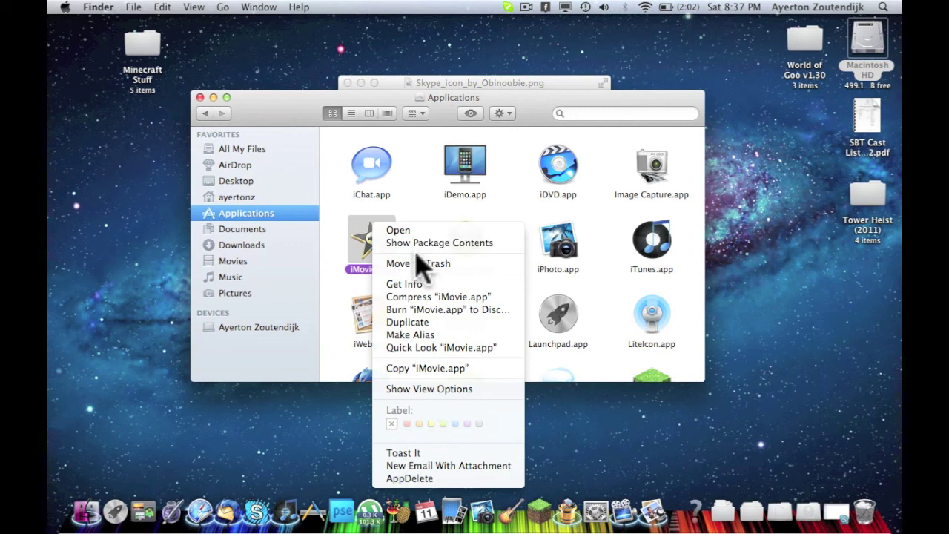
click(415, 285)
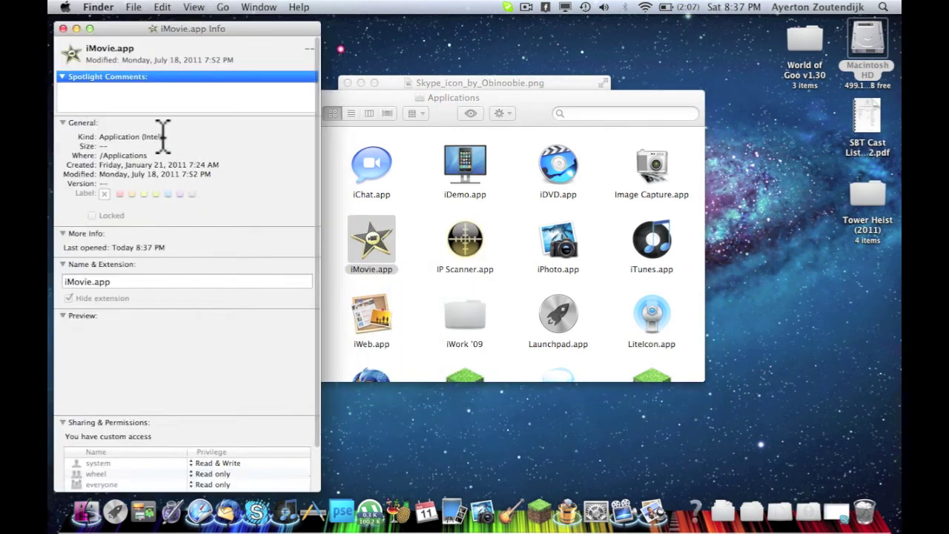
click(73, 54)
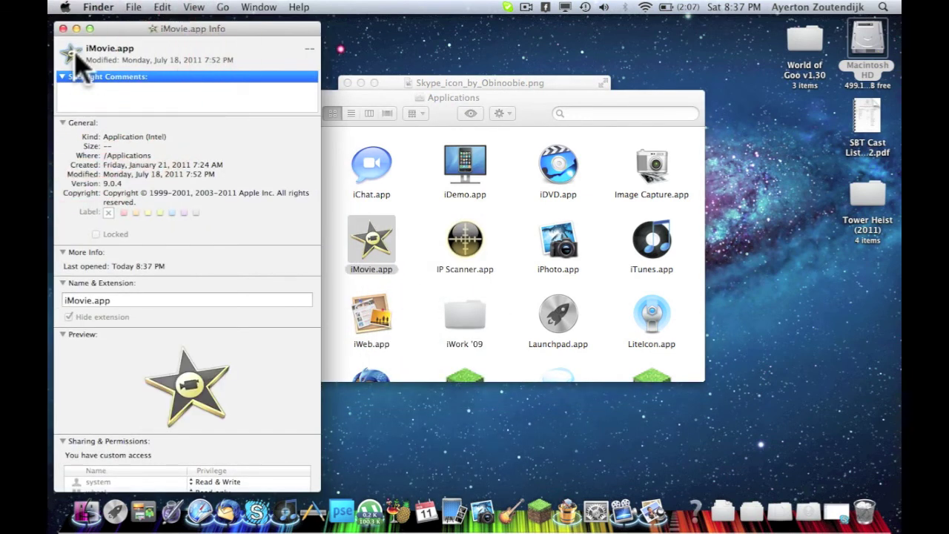
click(375, 99)
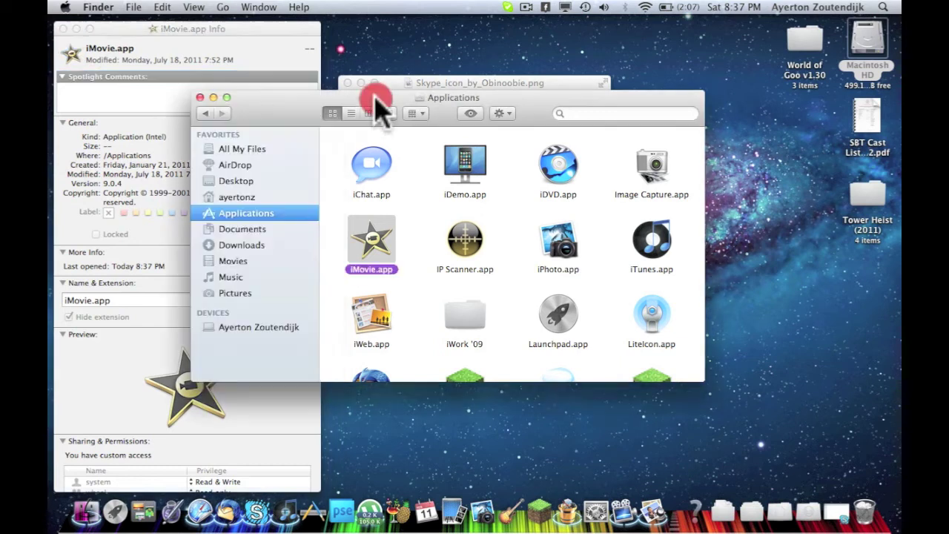
drag(374, 98, 433, 117)
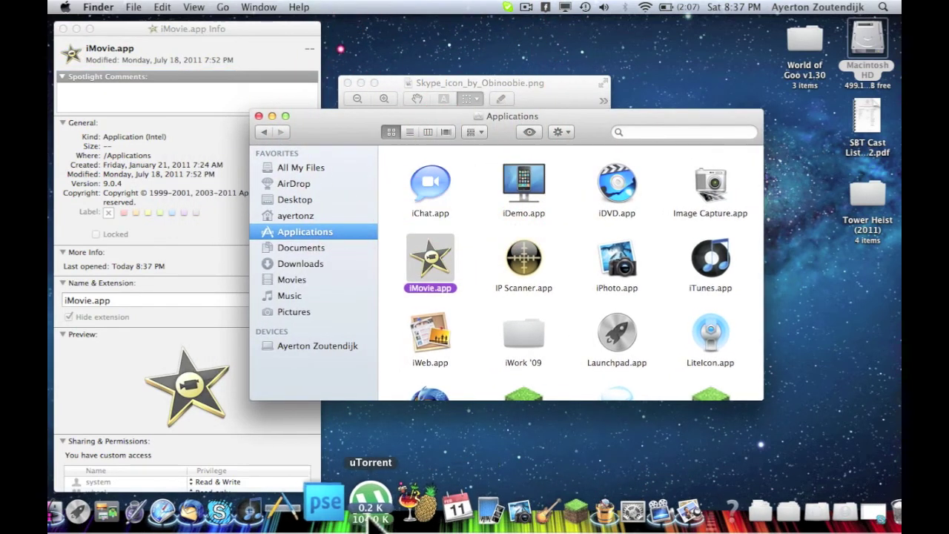